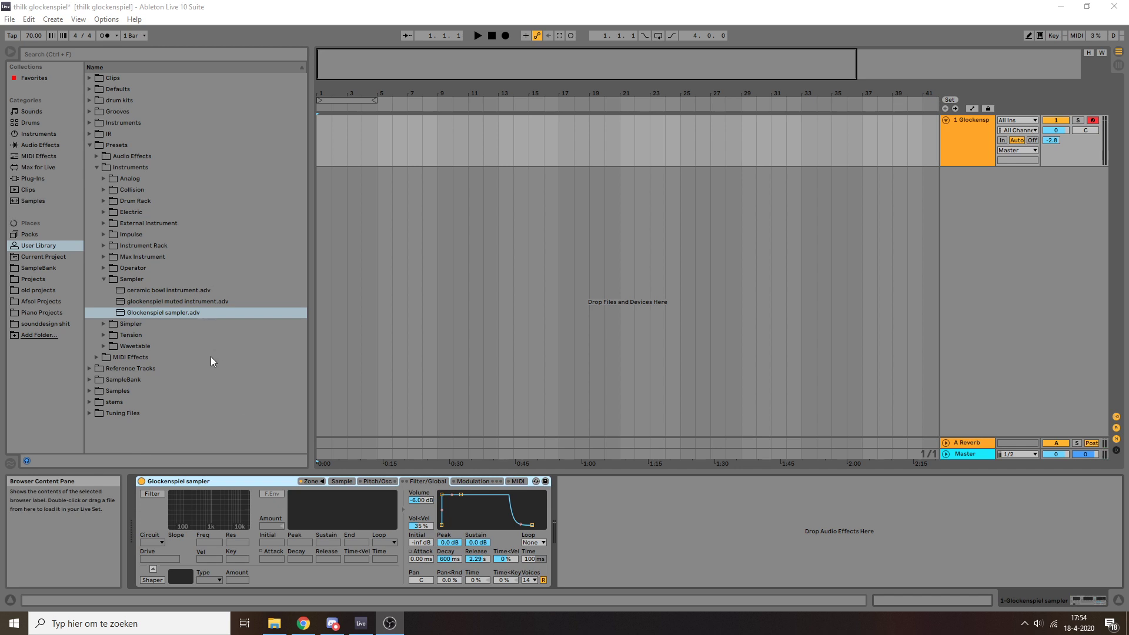
Step: Switch the Glockenspiel Sampler to its Sample tab to show all 33 samples
left_click(342, 481)
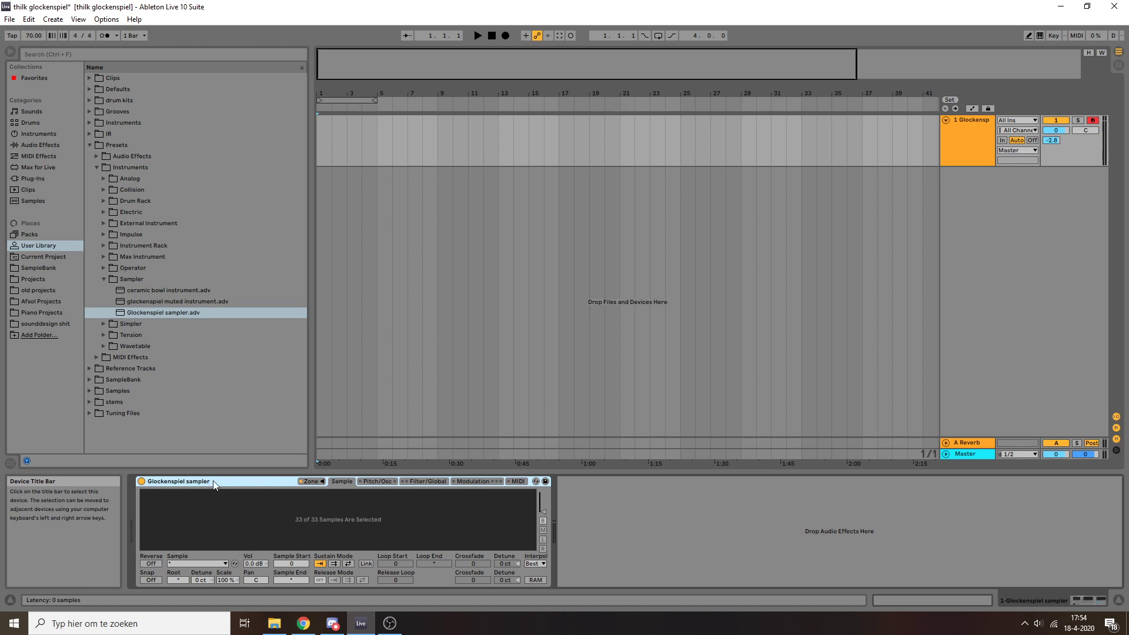
Step: Audition the hard, medium and soft 5C hits from the SampleBank, then close the zone editor
left_click(323, 481)
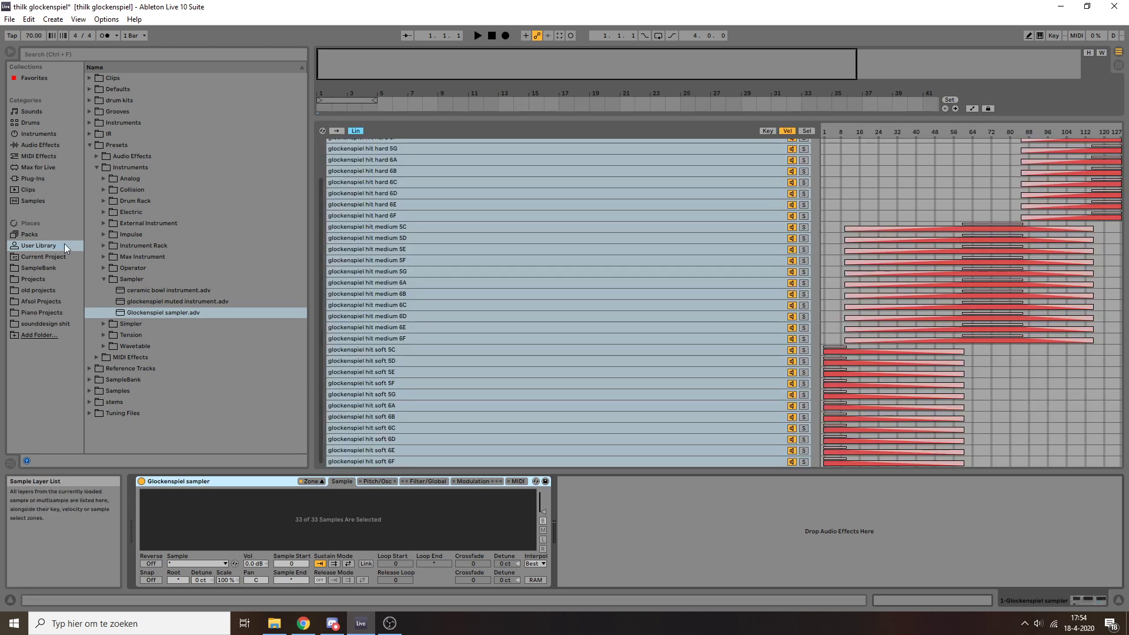
left_click(37, 267)
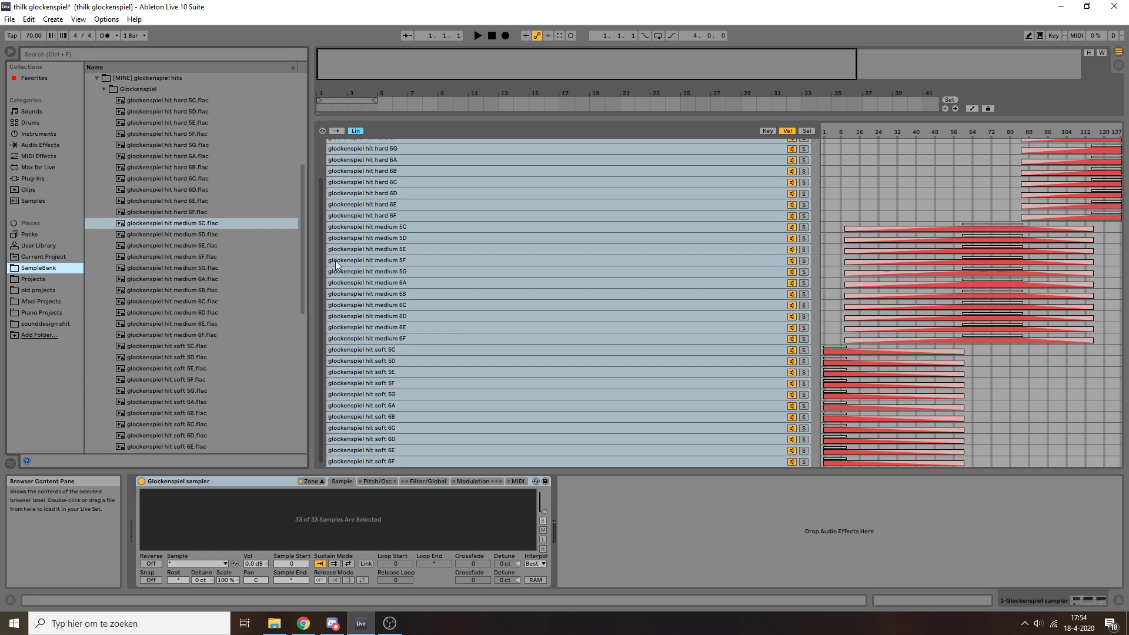
left_click(181, 100)
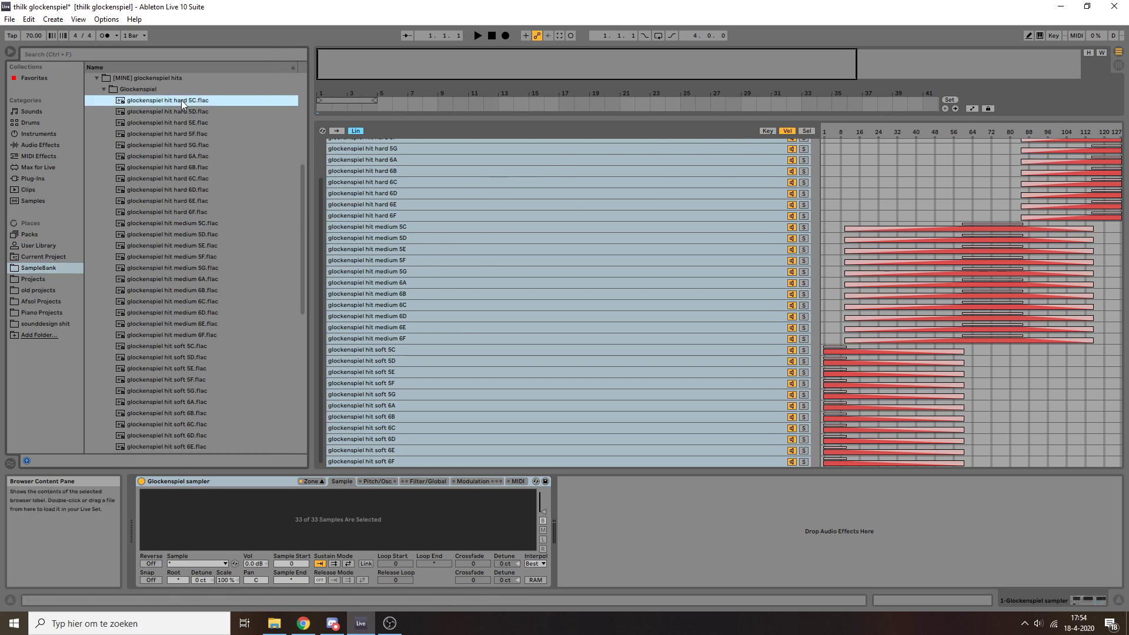
left_click(182, 223)
left_click(187, 347)
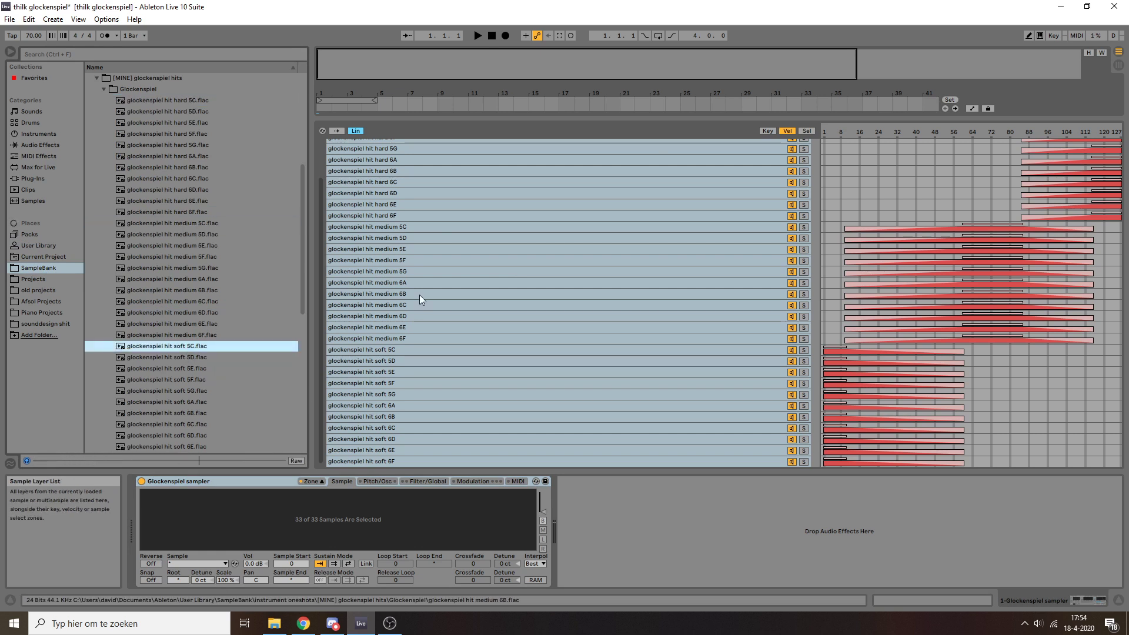
left_click(591, 502)
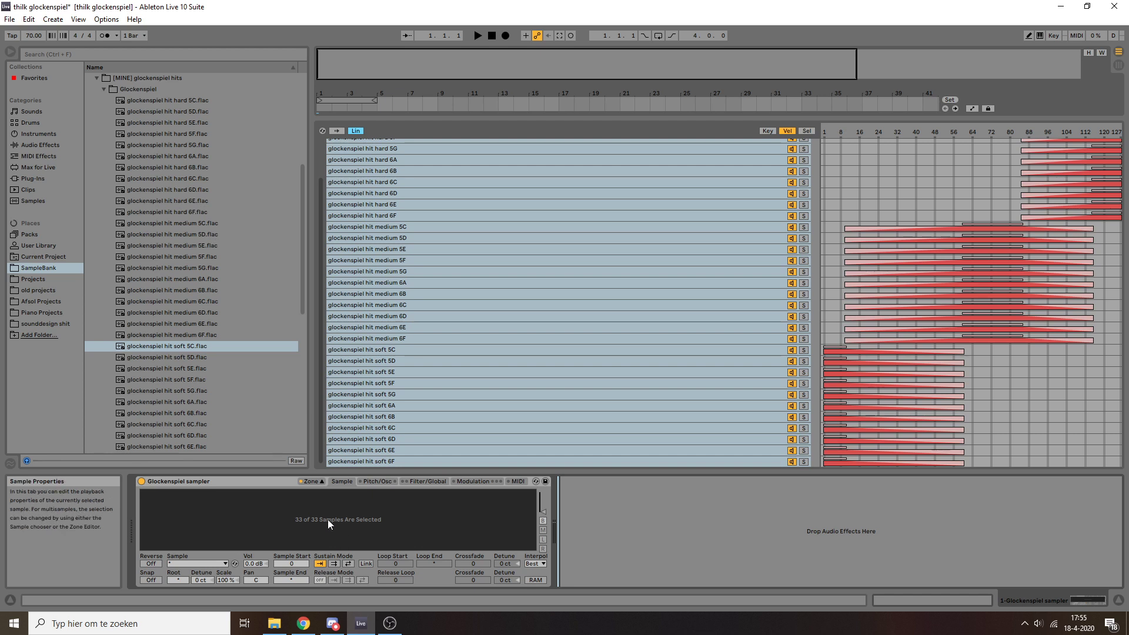
left_click(321, 481)
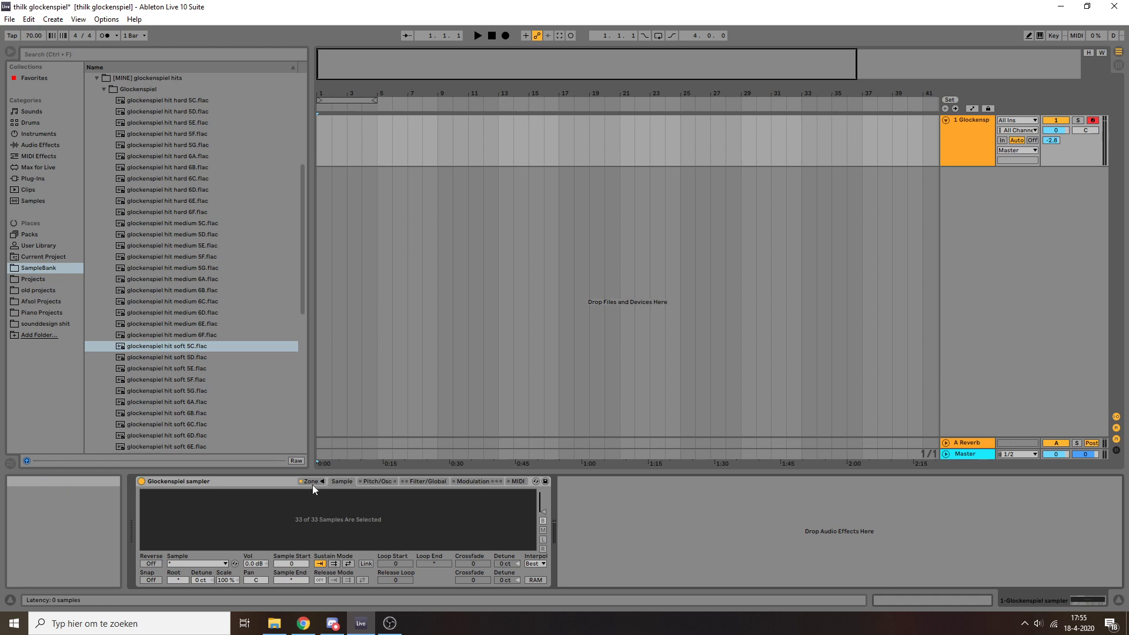
Step: Show the key zones of all layers and select the hard 5C layer to check its root note
left_click(321, 480)
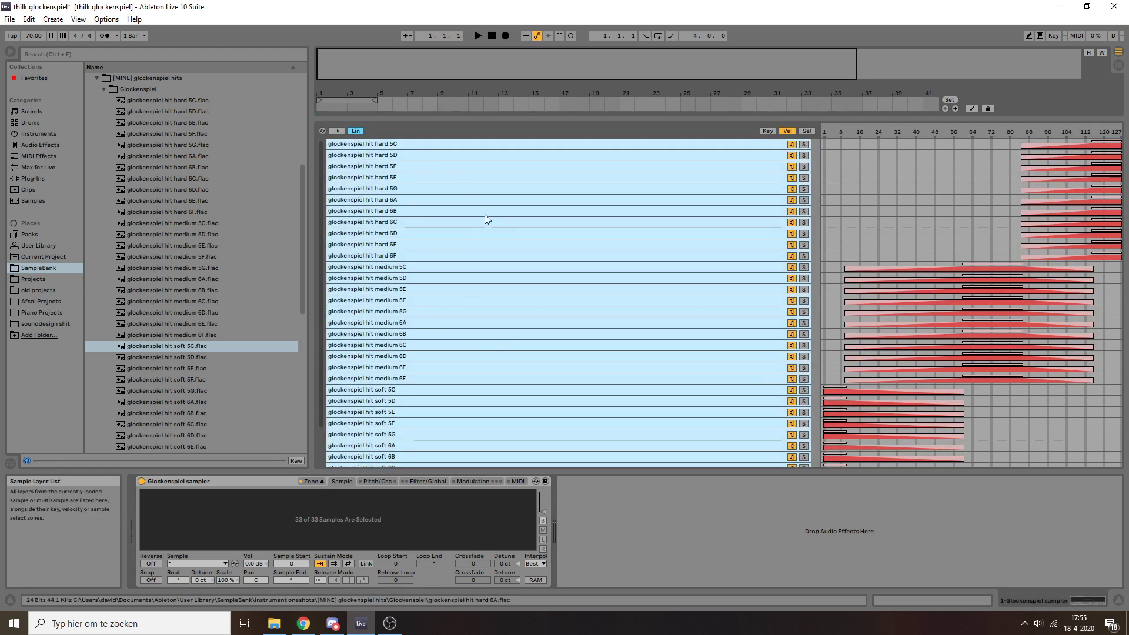
left_click(766, 131)
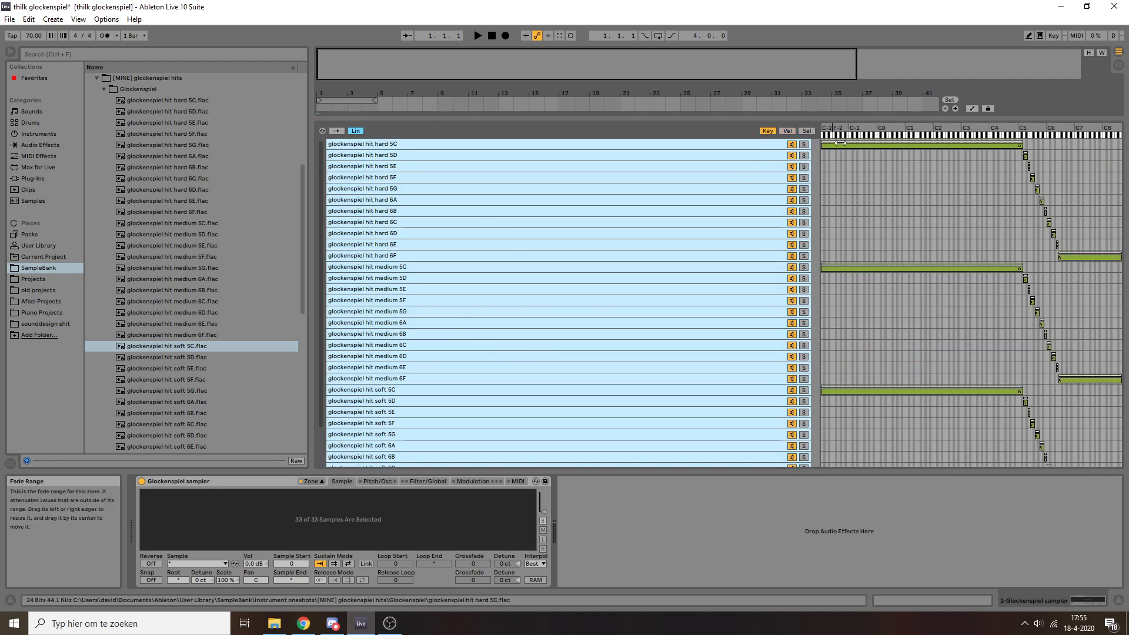
left_click(653, 144)
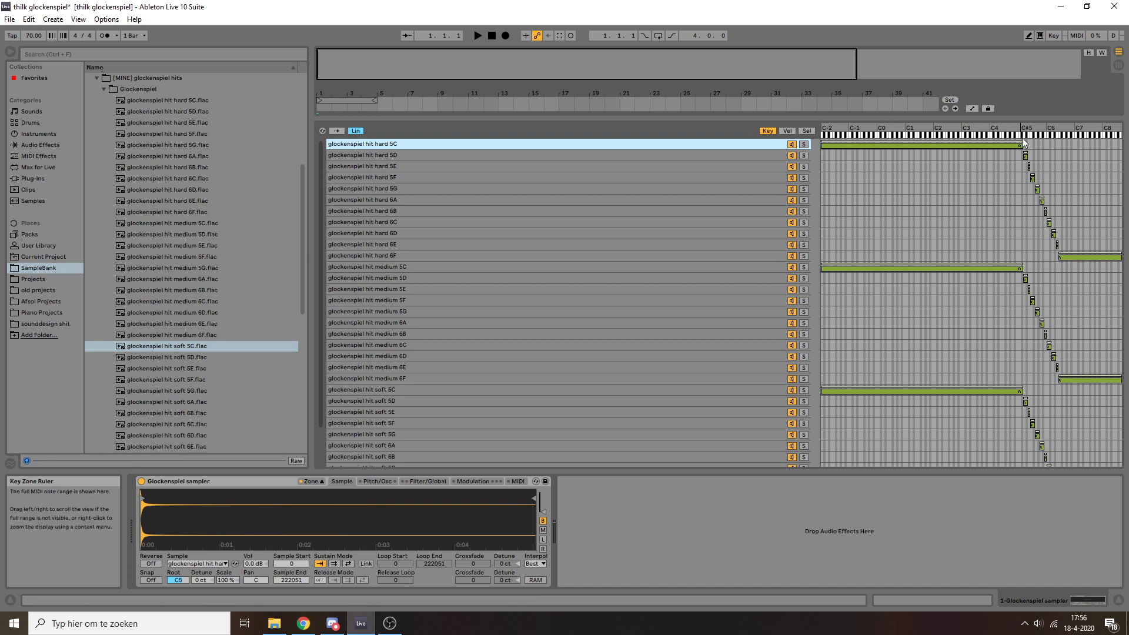
left_click(453, 155)
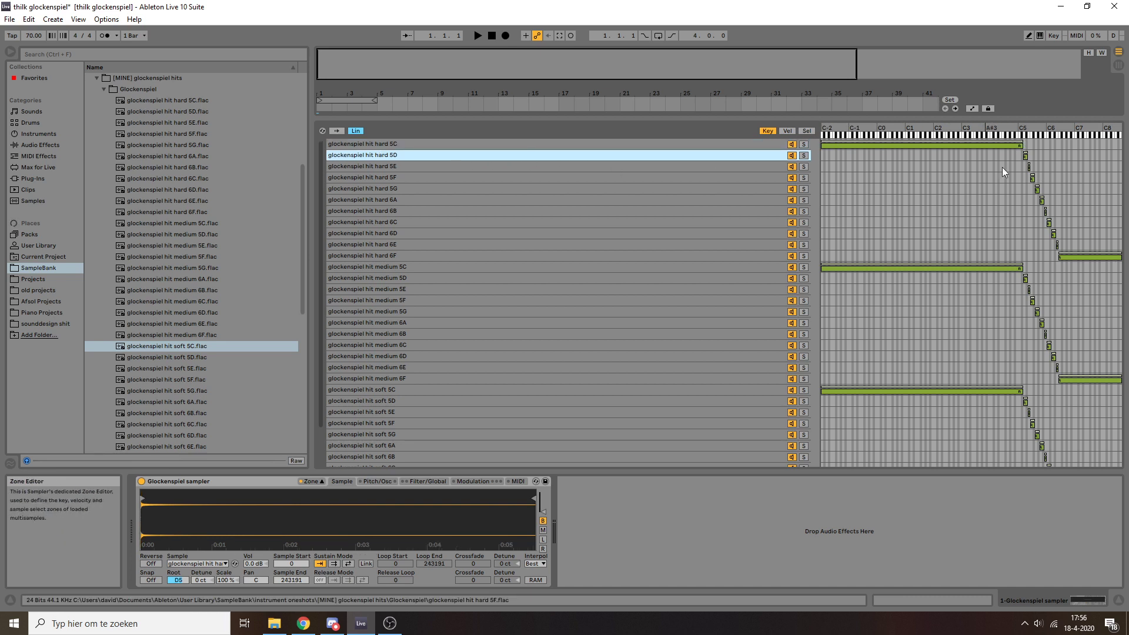
left_click(664, 165)
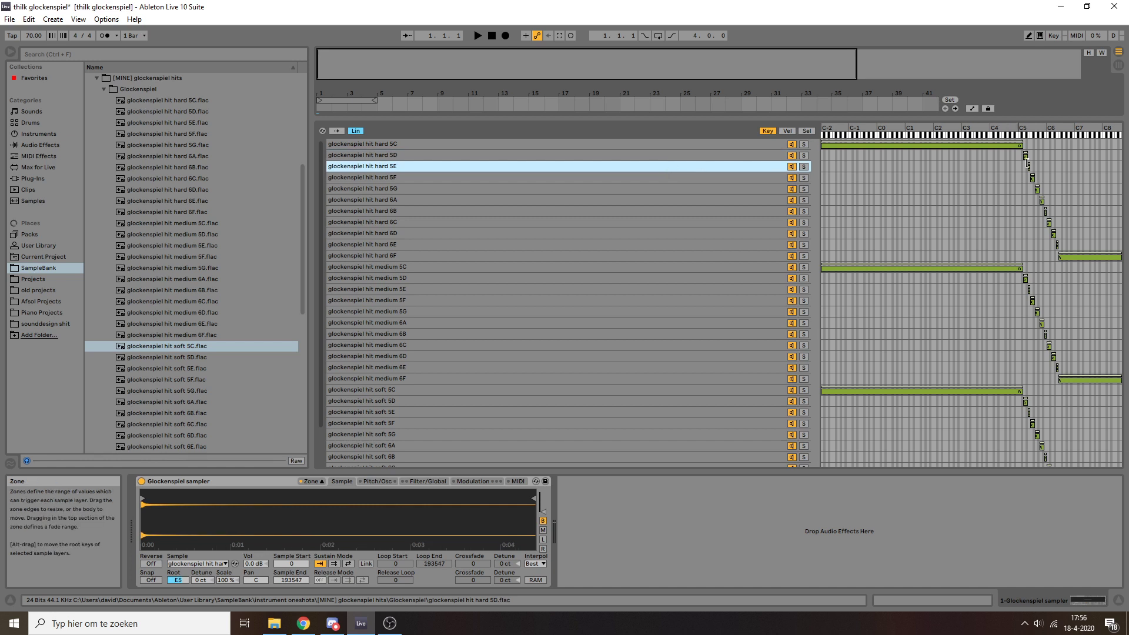
left_click(679, 177)
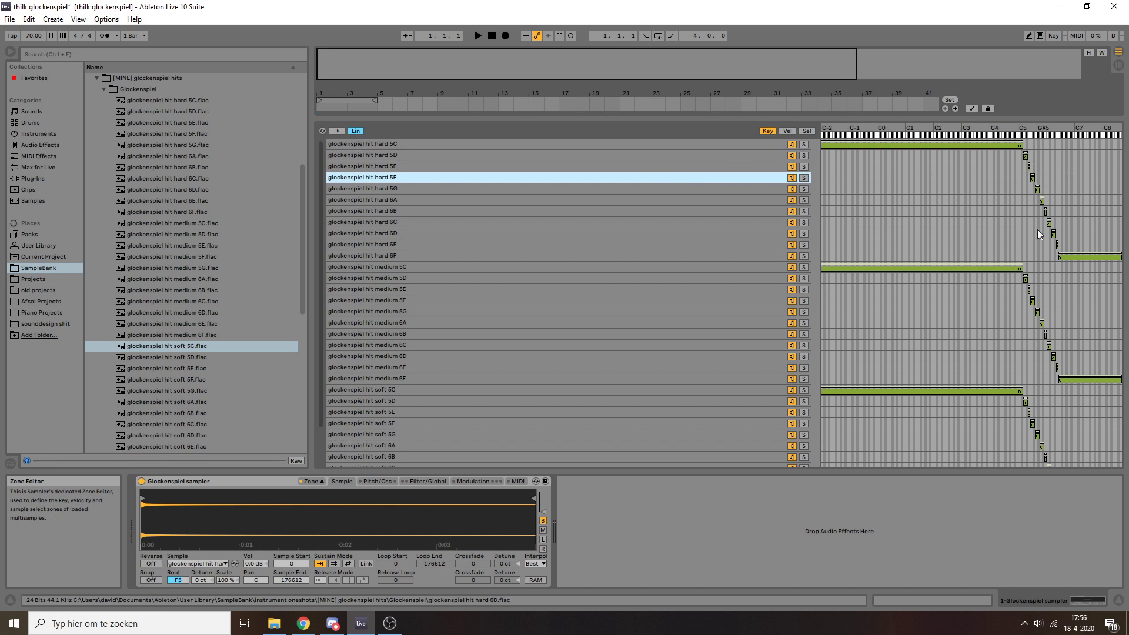
left_click(756, 147)
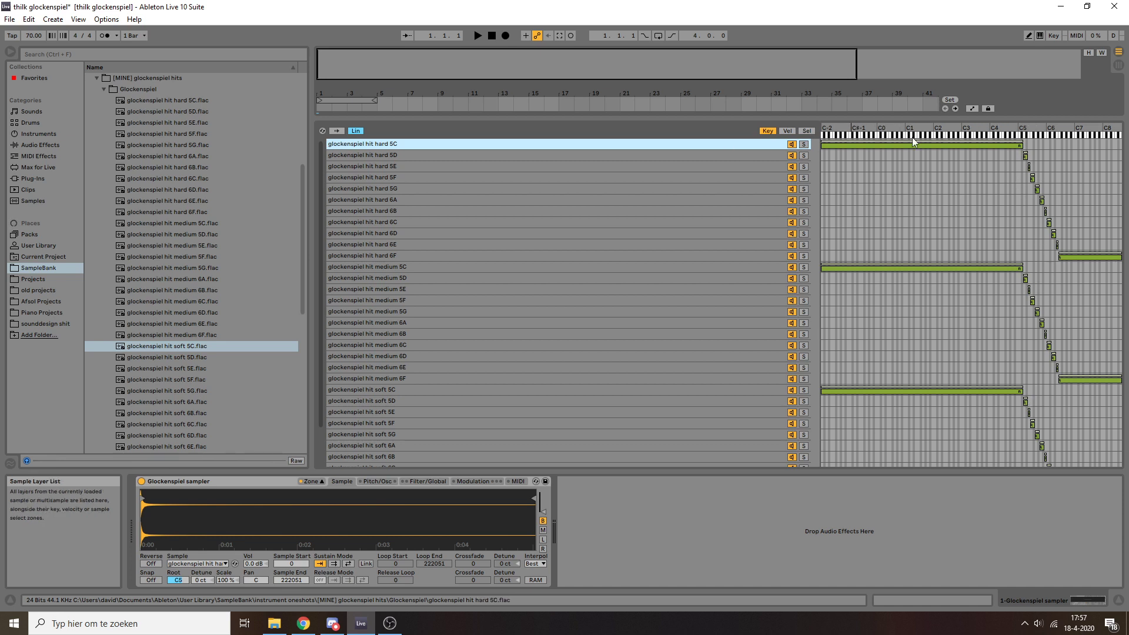
left_click(176, 582)
key("Down")
key("Down")
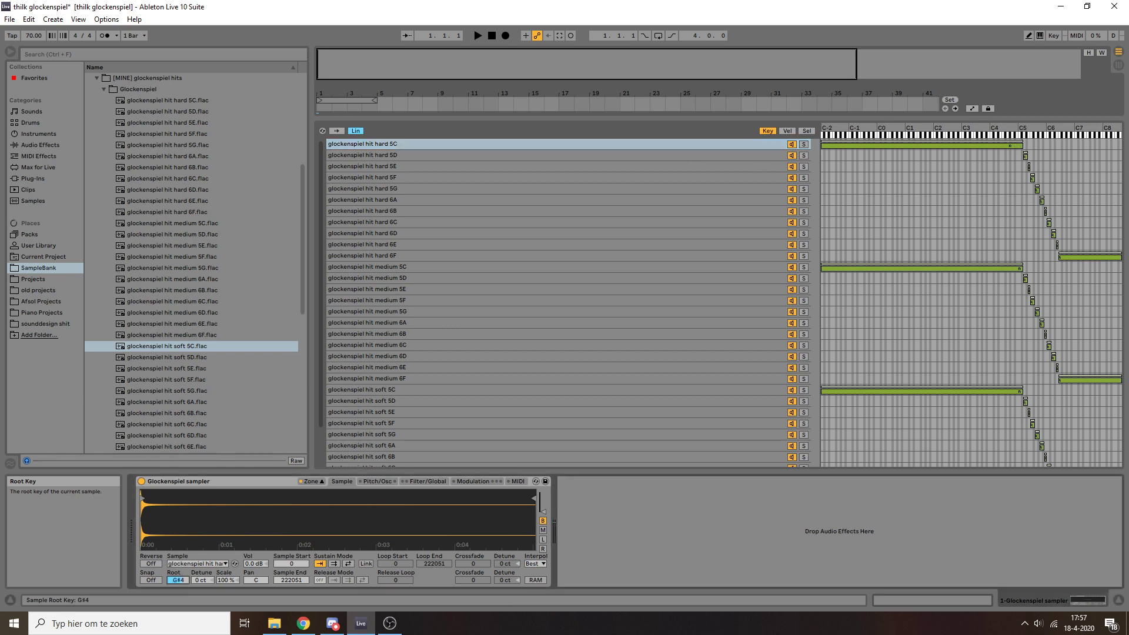
key("Up")
key("Up")
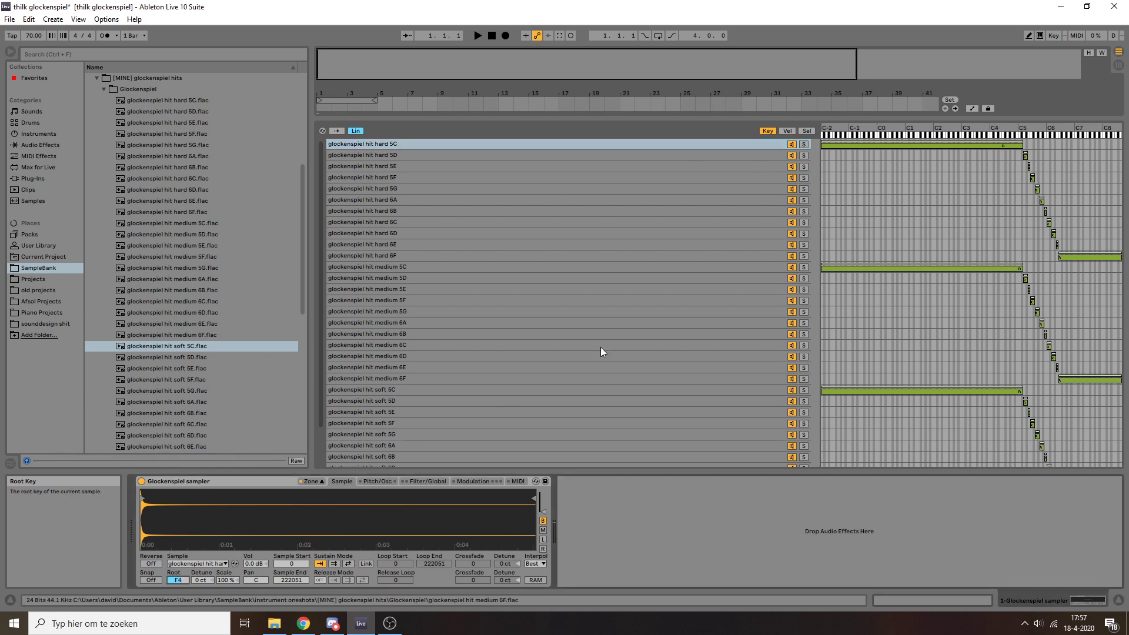
type("c5")
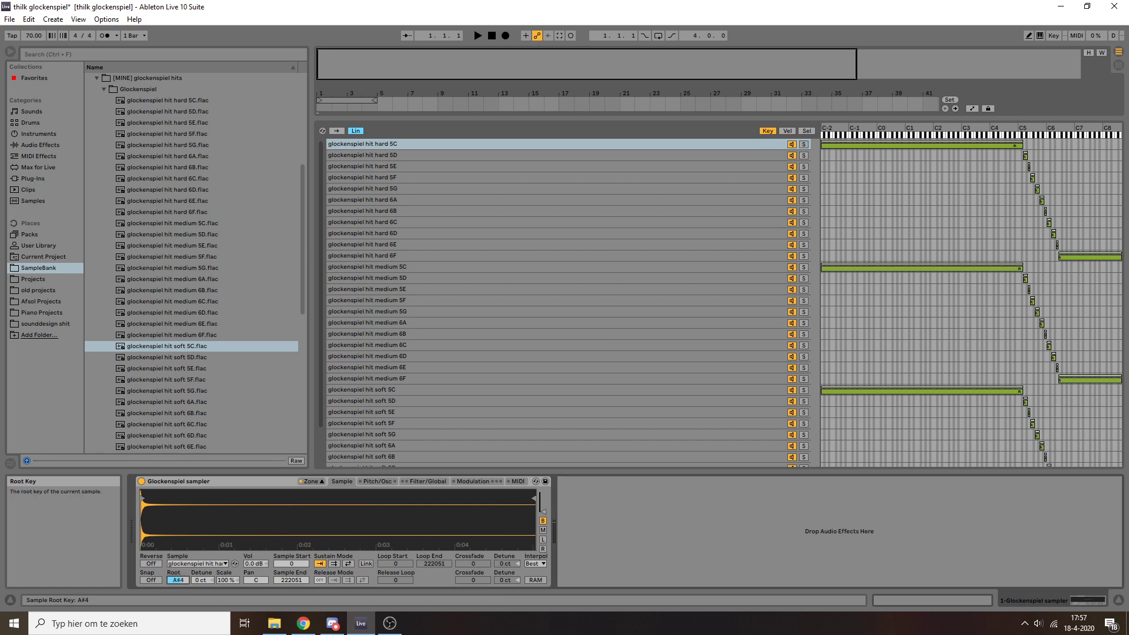
key("Return")
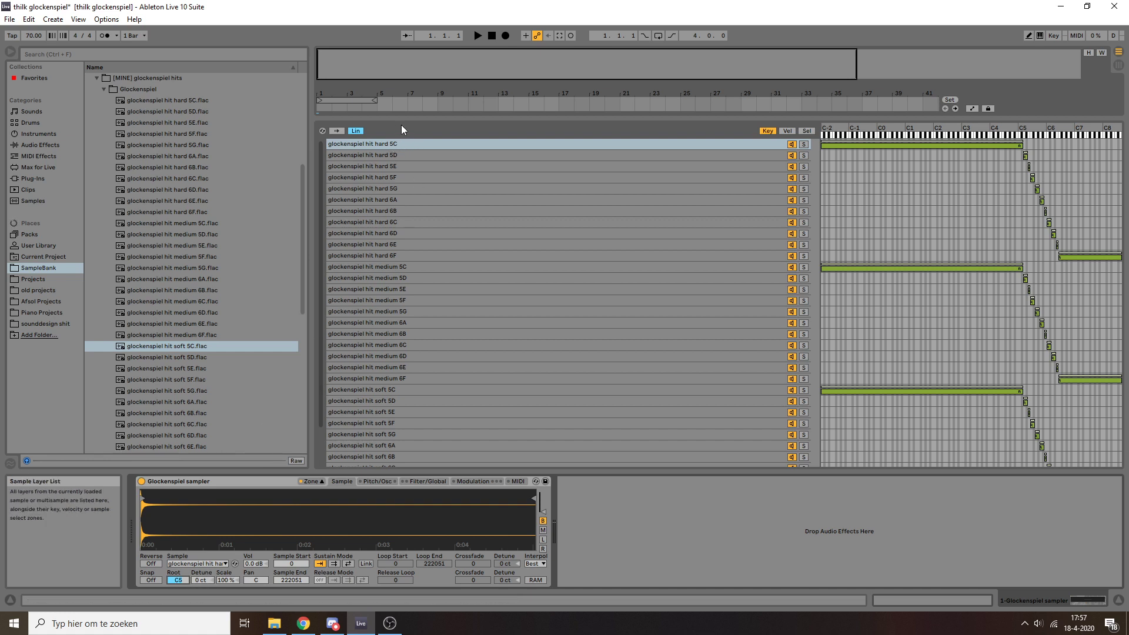
left_click(403, 154)
key("Down")
key("Down")
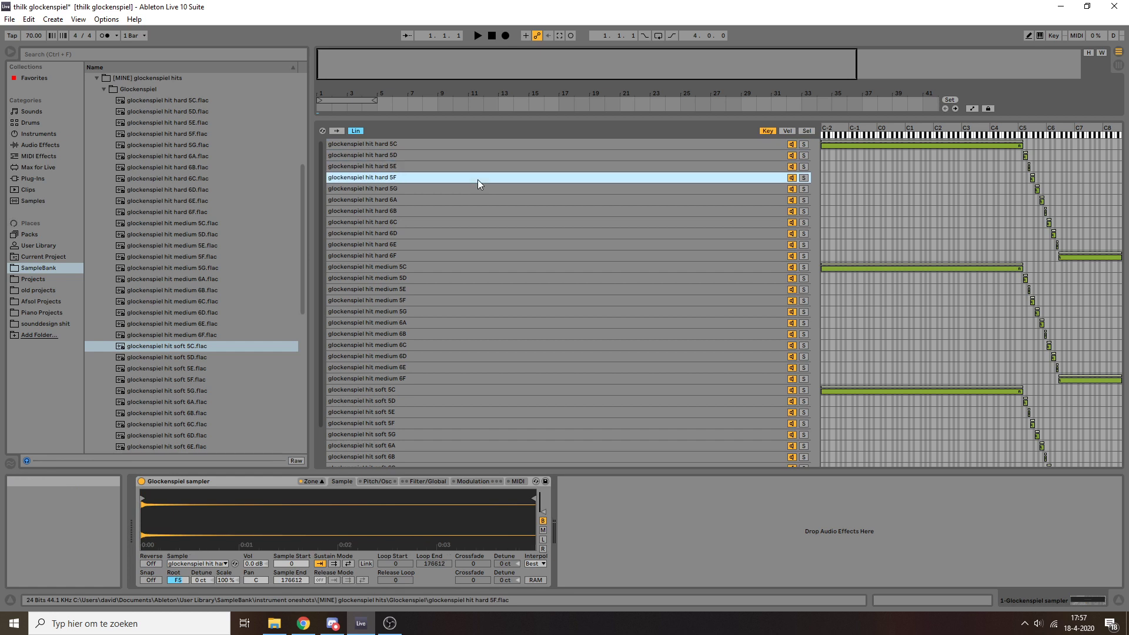
left_click(613, 146)
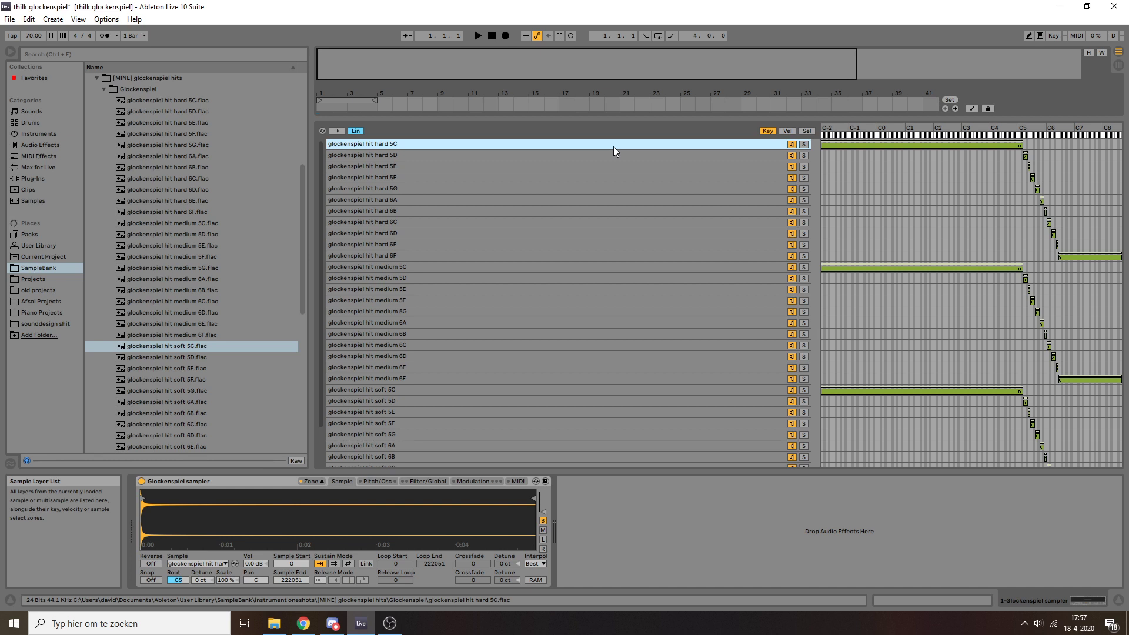
left_click(788, 131)
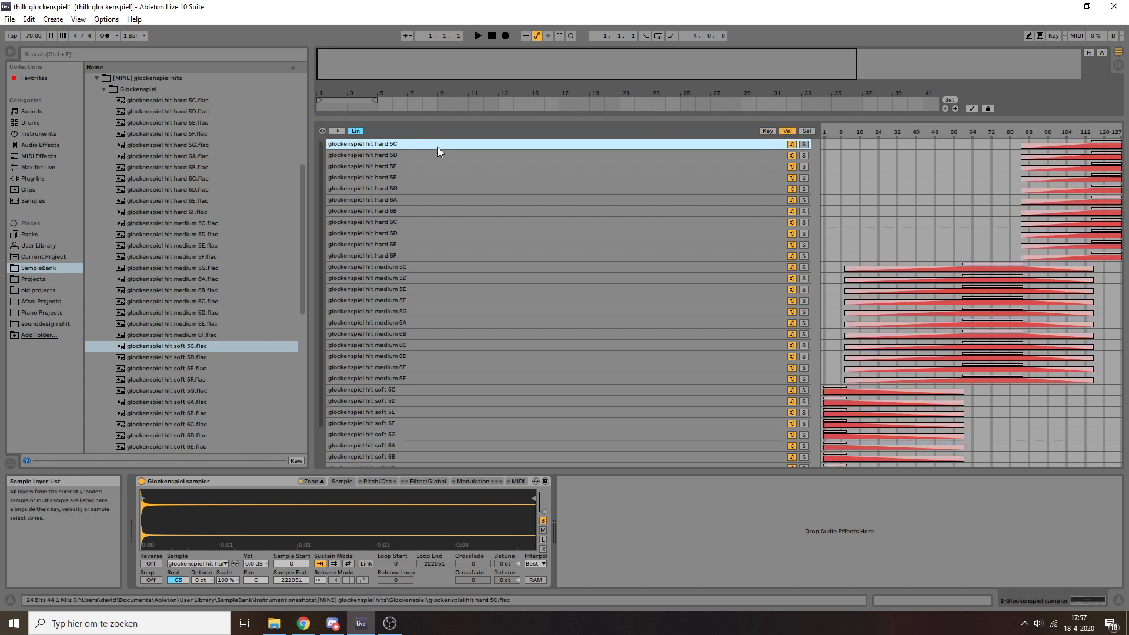
left_click(394, 255)
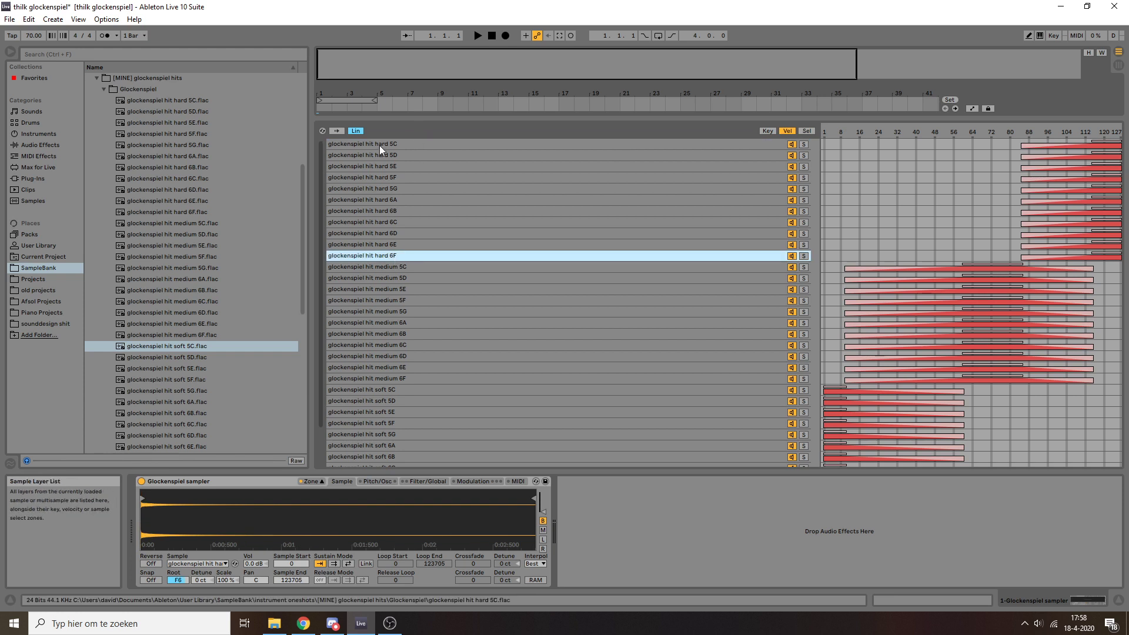
key("Down")
left_click(380, 413)
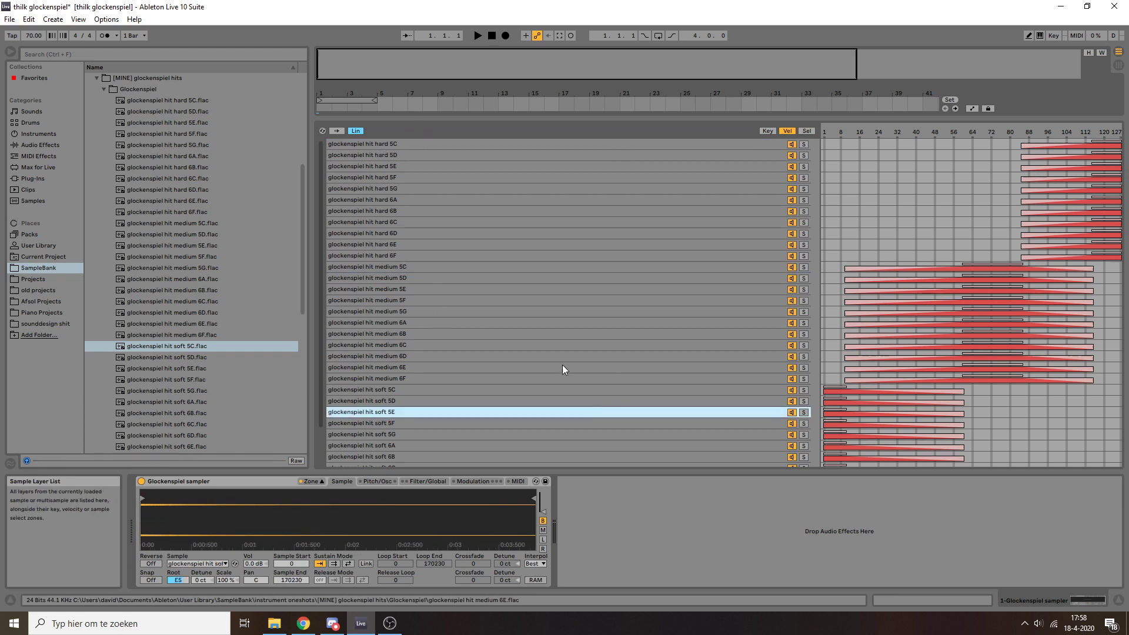
left_click(766, 132)
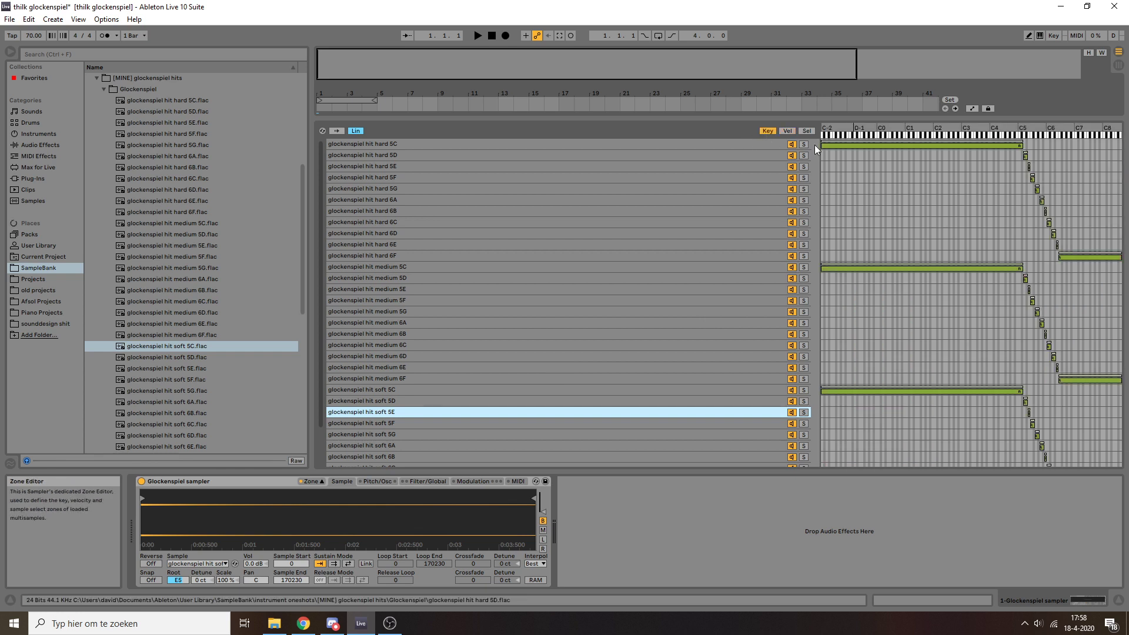
left_click(788, 132)
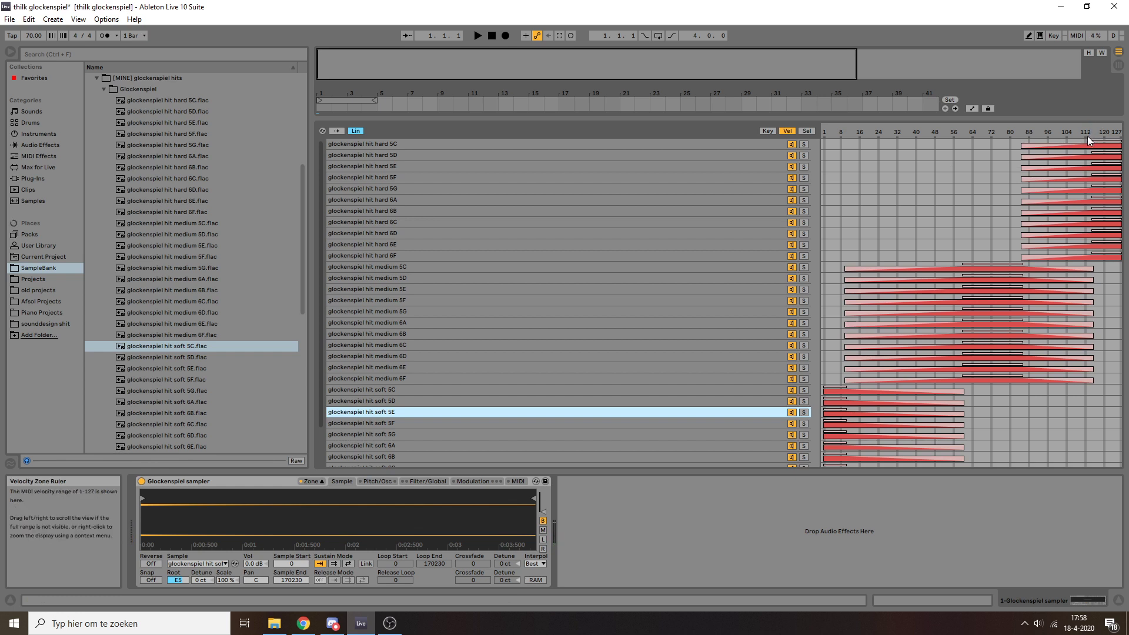
left_click(855, 131)
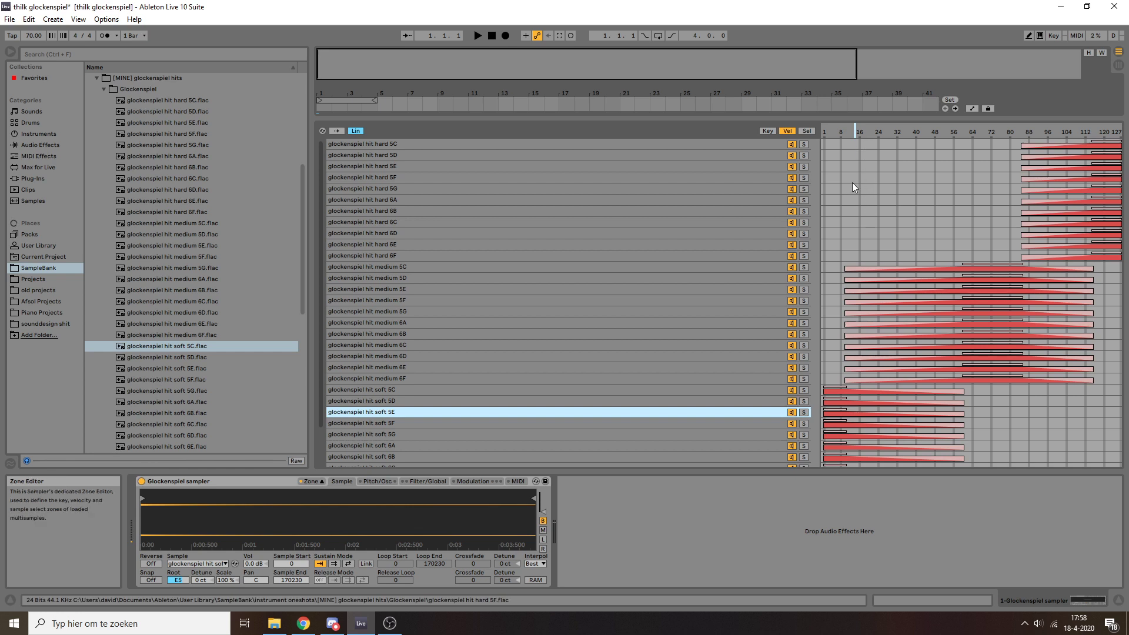
left_click(767, 130)
left_click(787, 131)
scroll(873, 364, "down", 2)
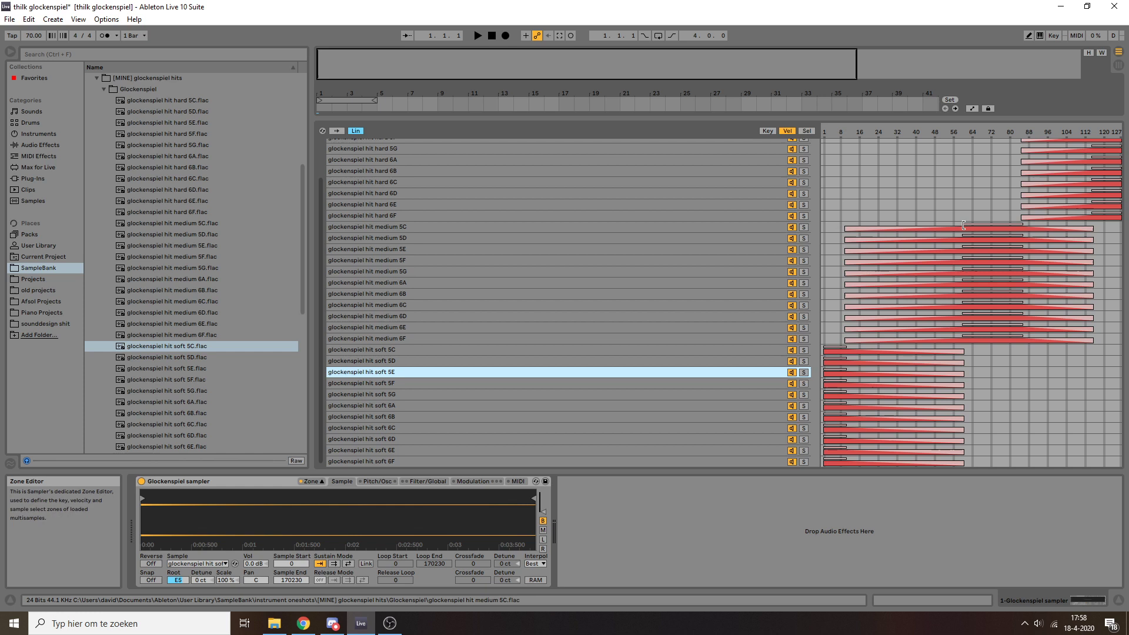
mouse_move(963, 225)
left_mouse_down()
mouse_move(893, 227)
mouse_move(962, 228)
left_mouse_up()
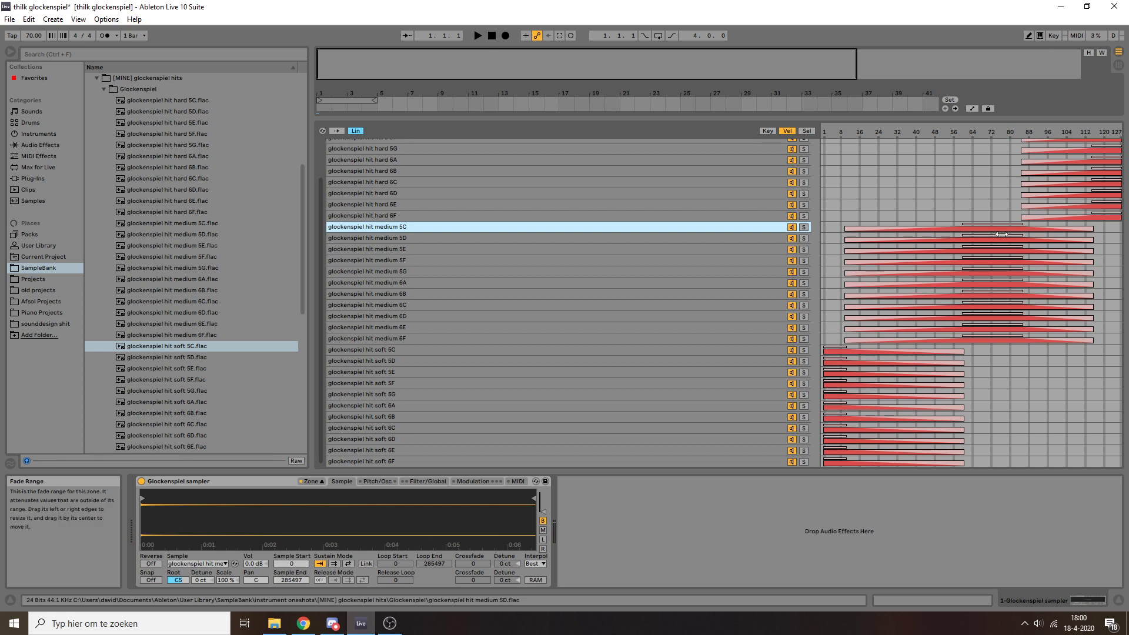
Step: Make the eleven medium 5C–6F velocity zones end at 84, fading out from about 56
left_click(722, 339, "shift")
left_click_drag(1093, 317, 1018, 318)
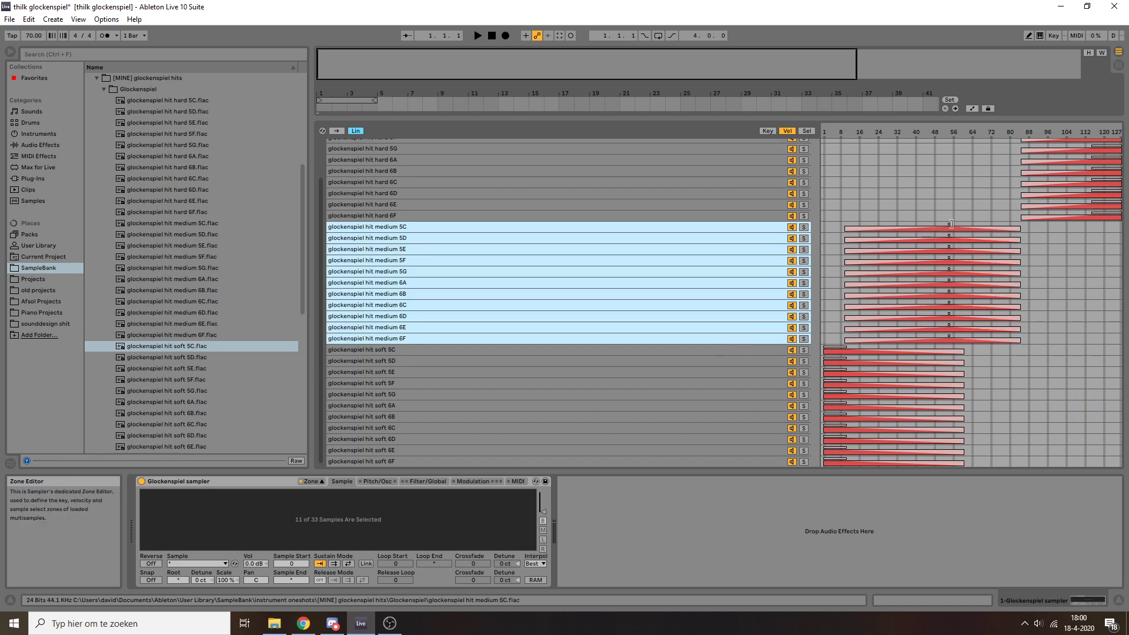
left_click_drag(947, 224, 1041, 234)
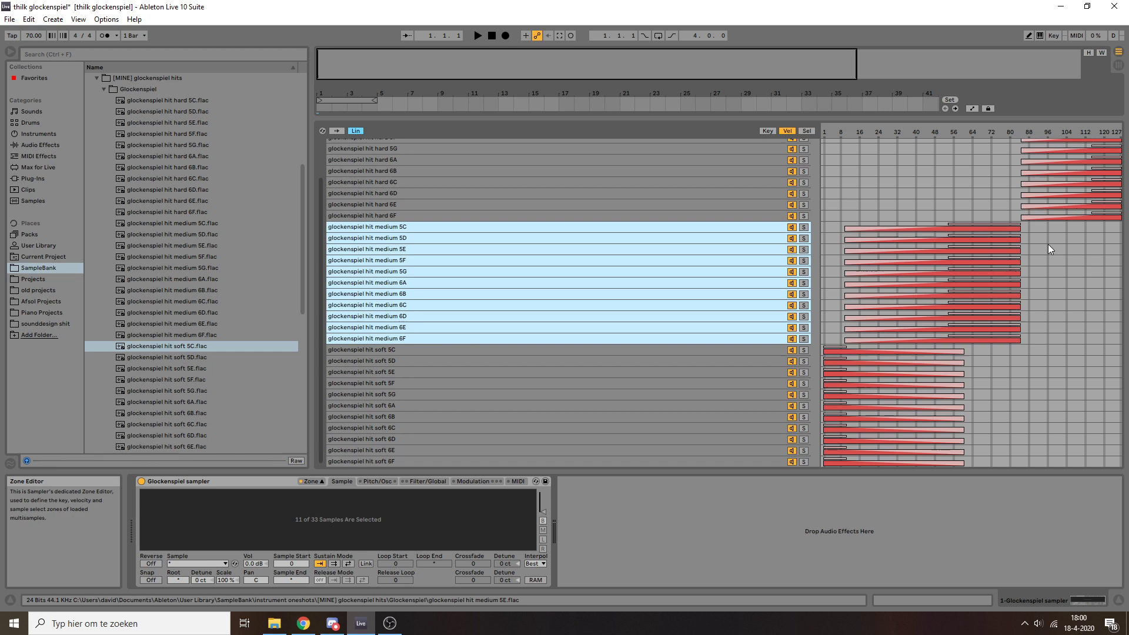
left_click(765, 130)
left_click(786, 131)
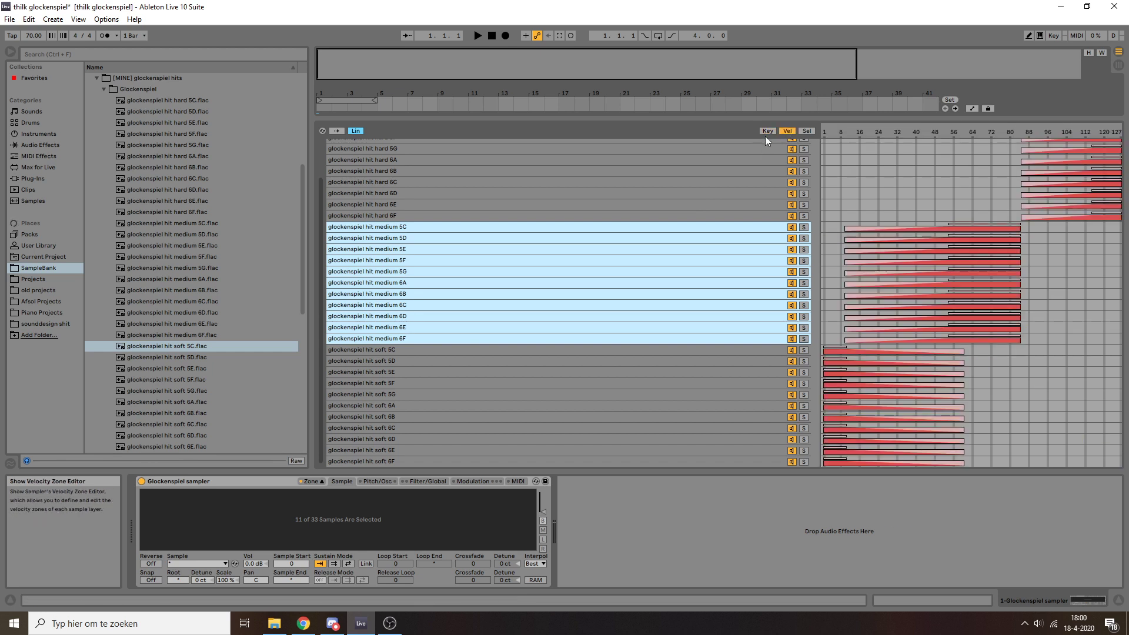
Step: Show the Sel zones and scroll the layer list back to the top
left_click(806, 132)
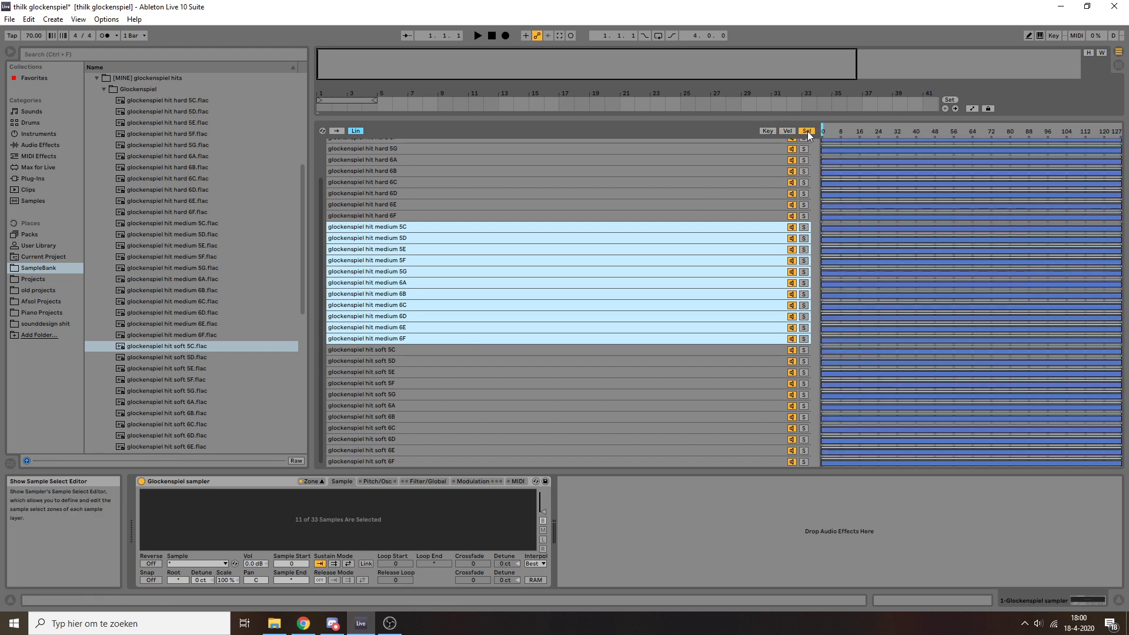
scroll(684, 310, "up", 2)
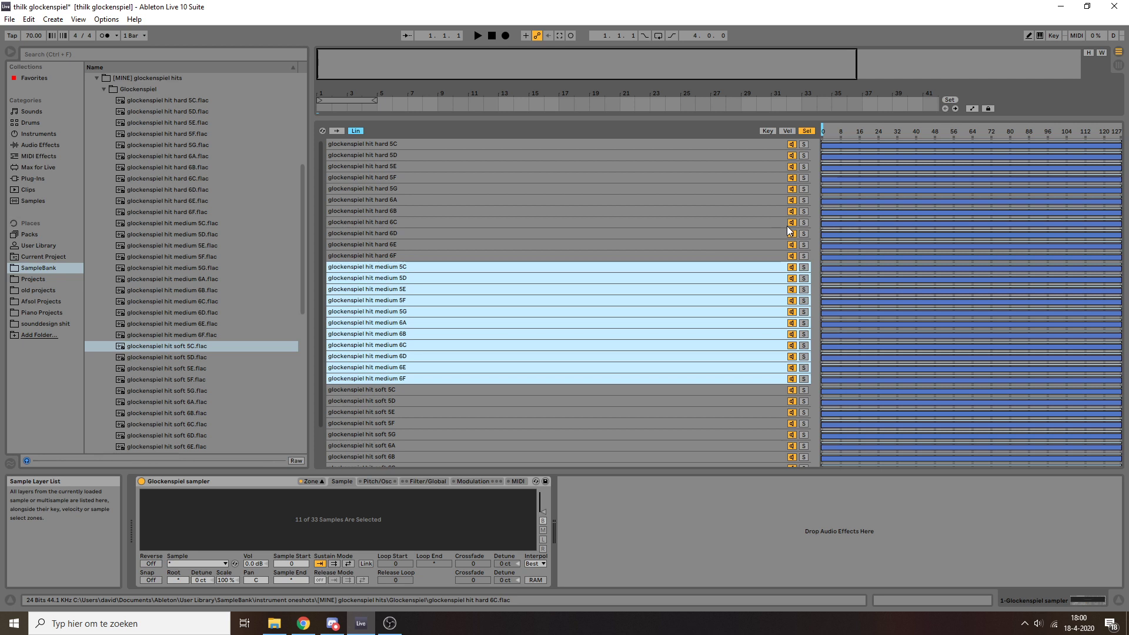
Step: Split hard 5C, 5D and 5E into select ranges ~0–21, 21–45 and 45–127, then sweep the selector
left_click(743, 143)
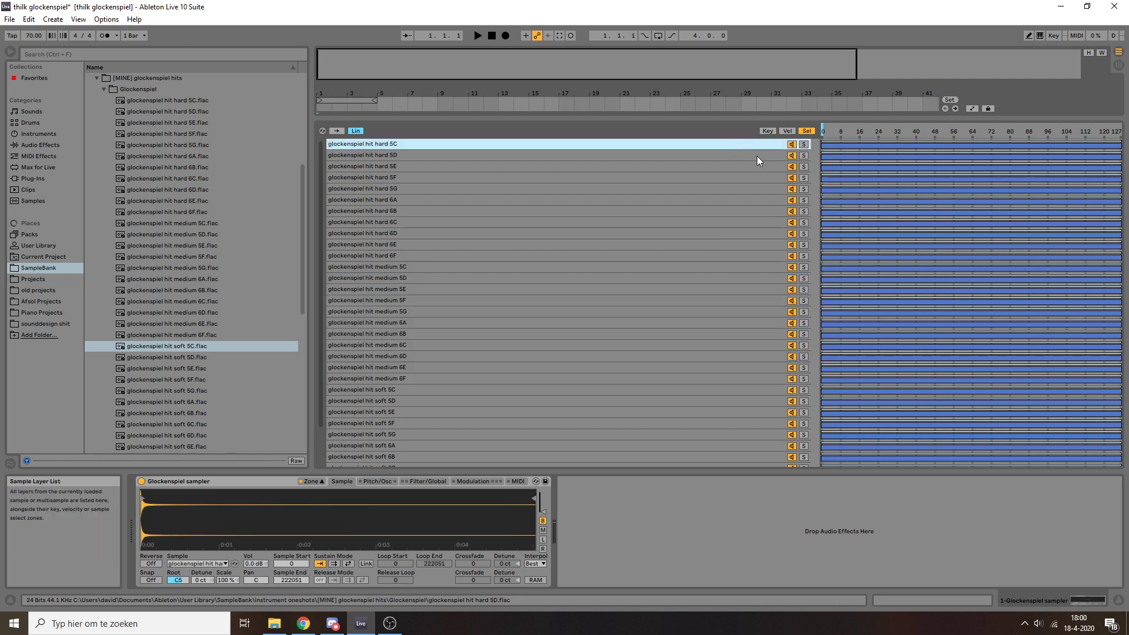
left_click_drag(1120, 144, 931, 171)
left_click_drag(1120, 157, 928, 162)
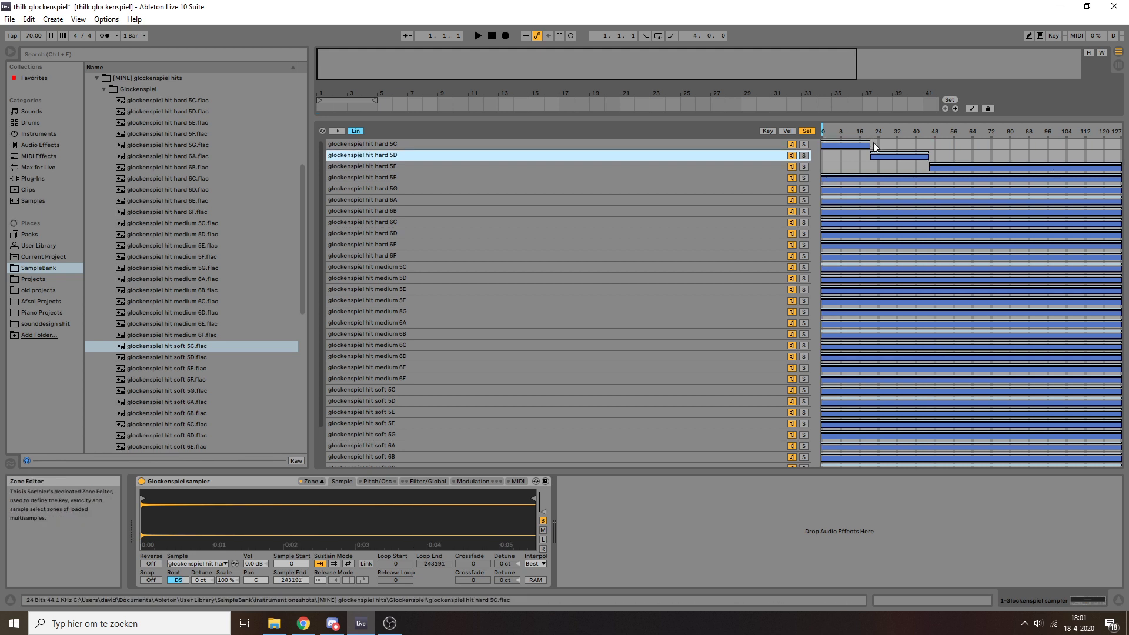
left_click(857, 131)
mouse_move(857, 130)
left_mouse_down()
mouse_move(873, 131)
mouse_move(836, 131)
mouse_move(996, 131)
mouse_move(822, 130)
left_mouse_up()
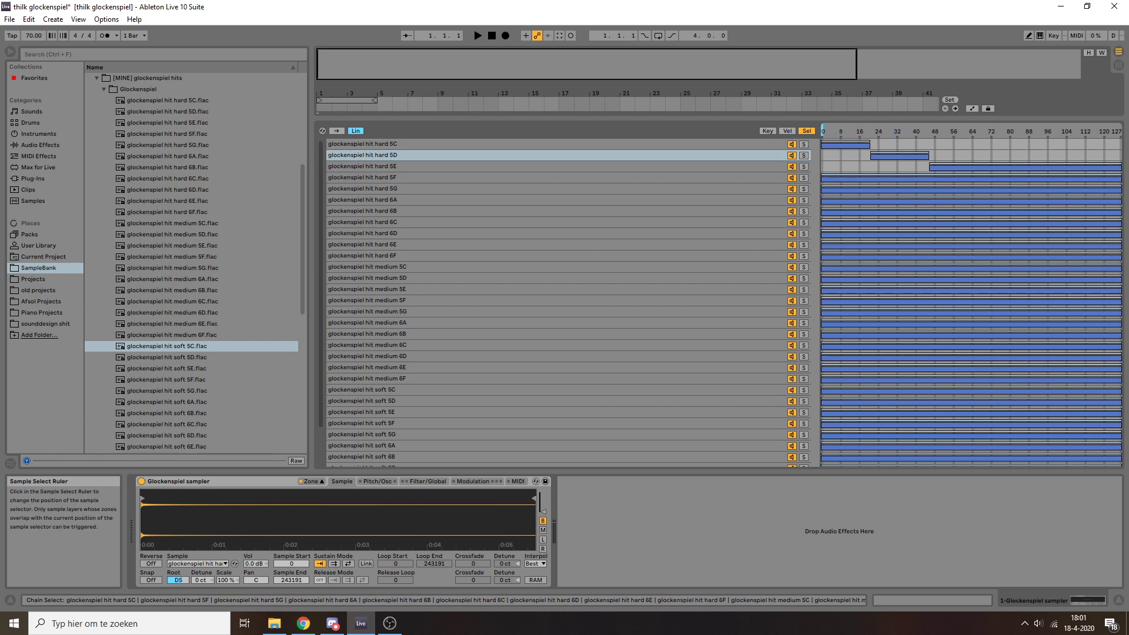
Step: Distribute select ranges equally, stretch hard 5C, 5D and 5E back to 0–127, and close the zone editor
right_click(852, 130)
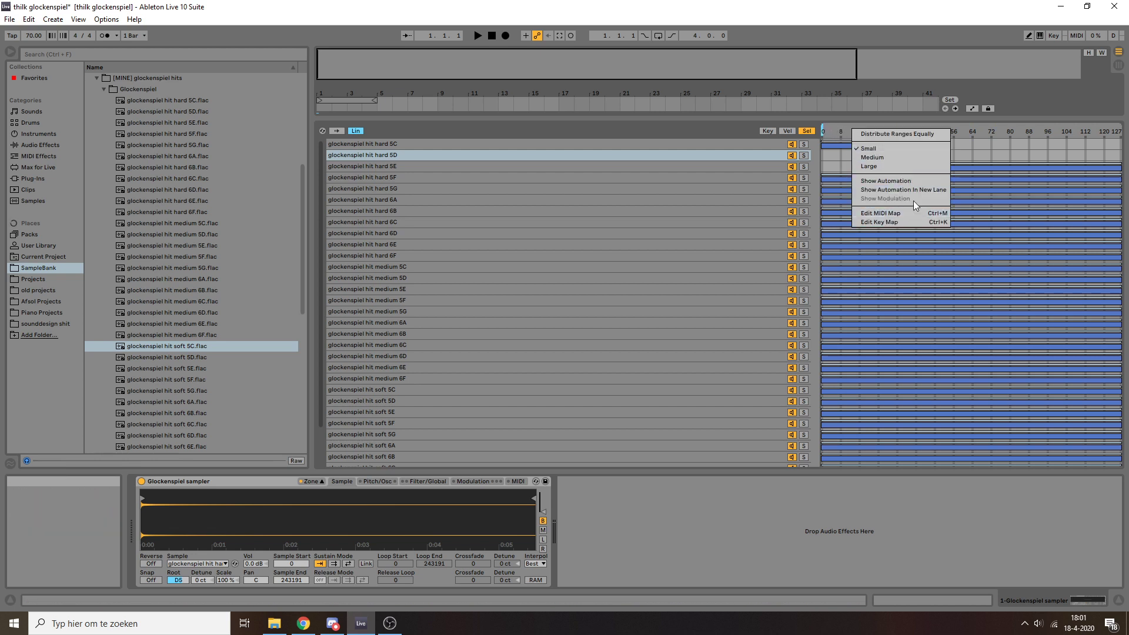
left_click(897, 133)
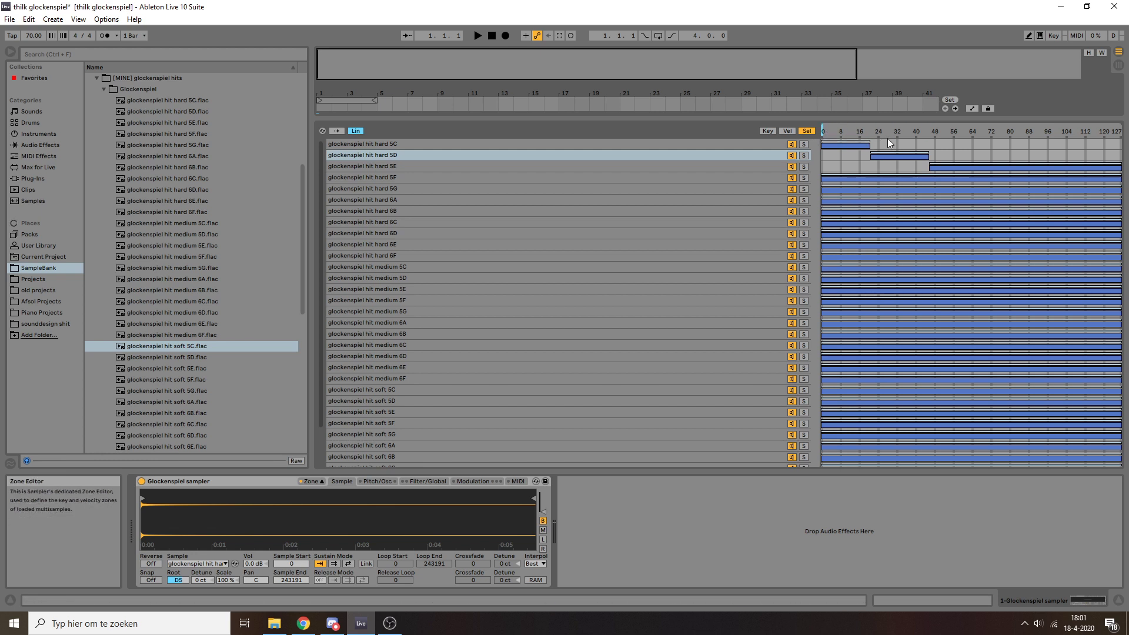
left_click_drag(870, 144, 1081, 156)
left_click_drag(870, 156, 821, 156)
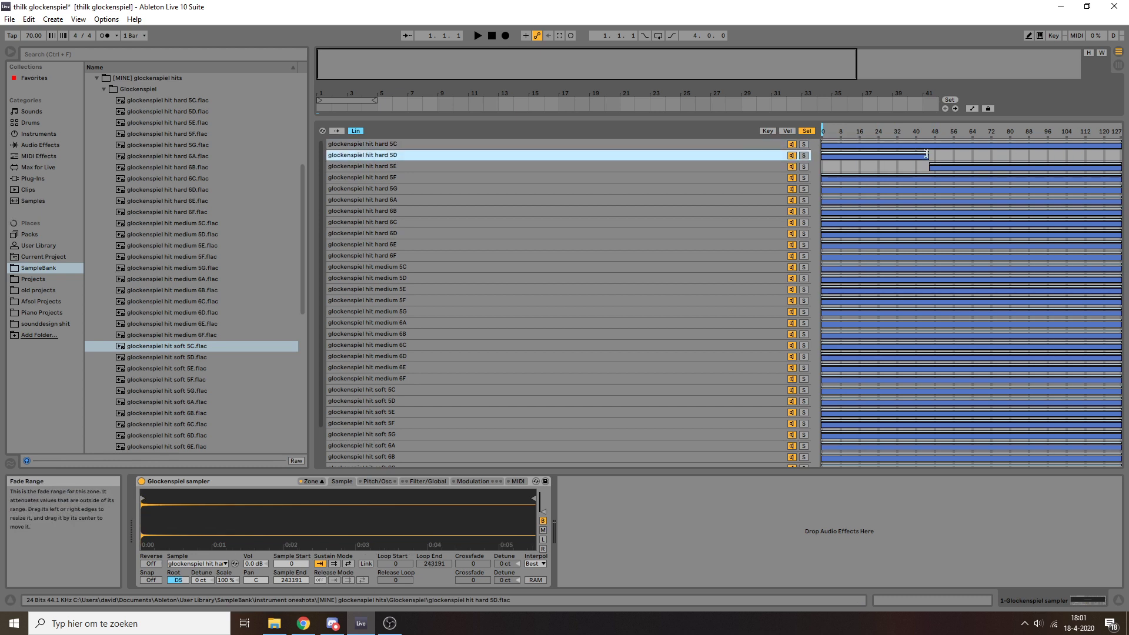
left_click_drag(928, 156, 1121, 157)
left_click_drag(930, 167, 822, 167)
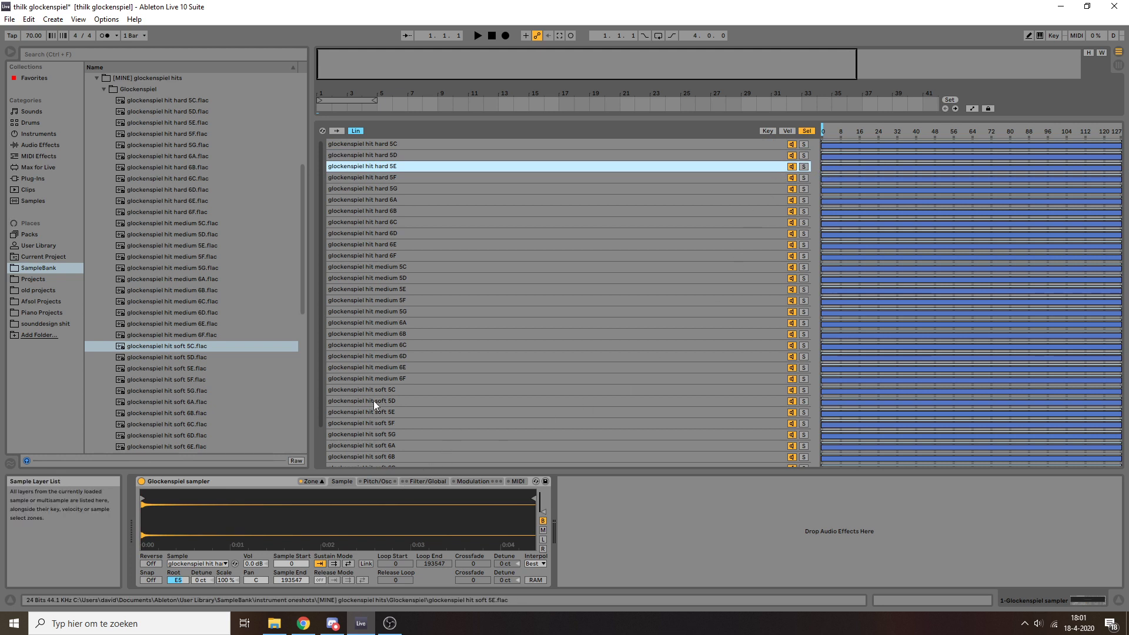
left_click(371, 370)
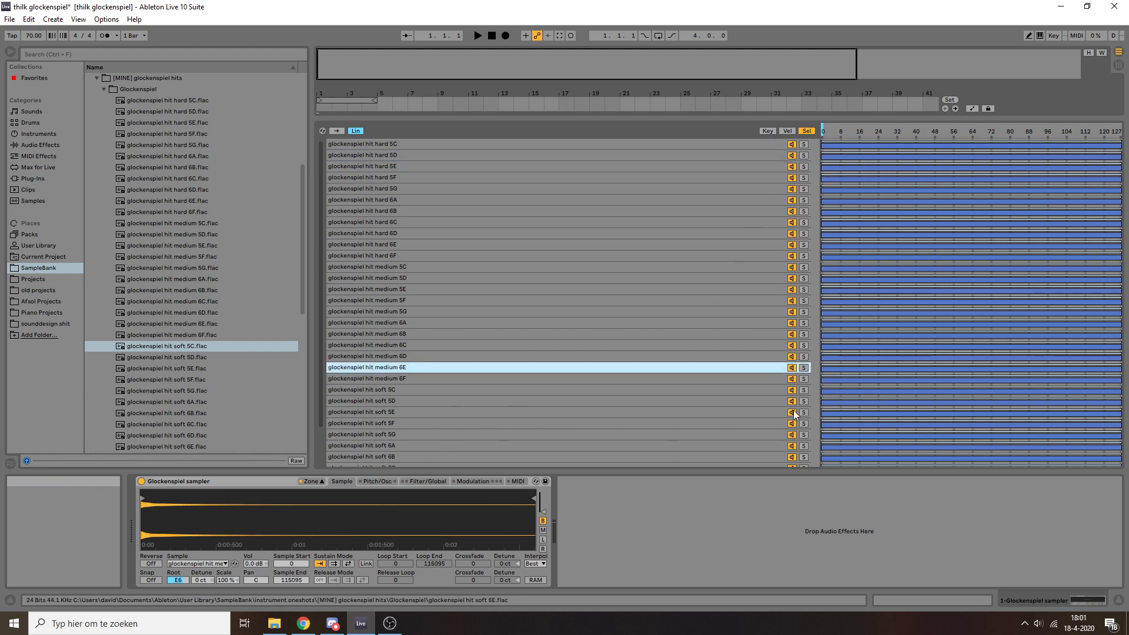
left_click(321, 480)
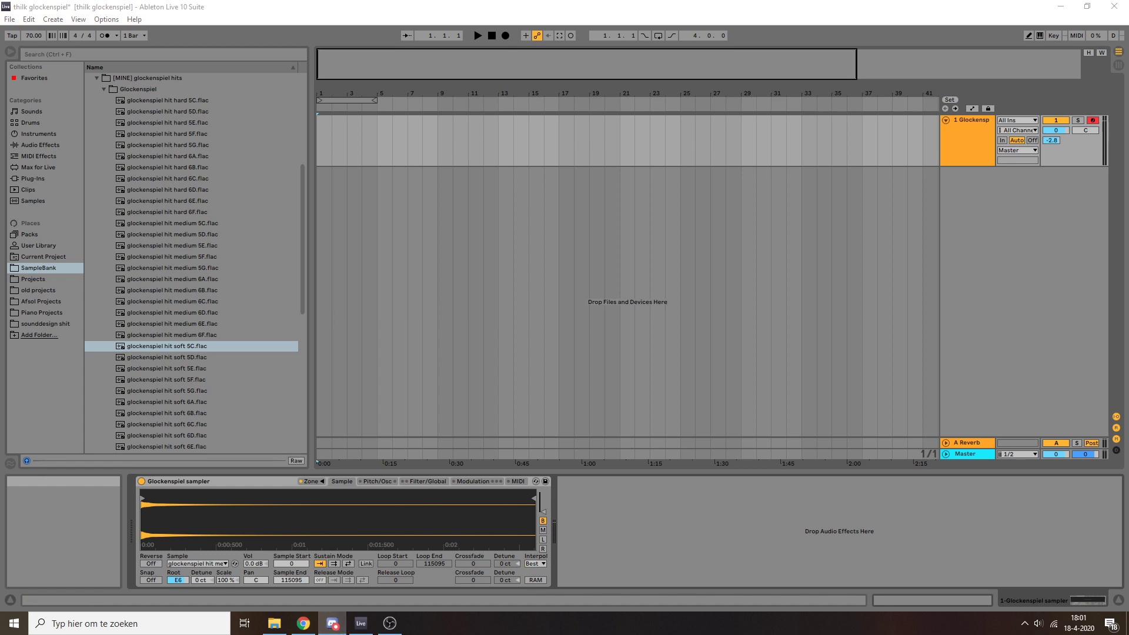
left_click(331, 623)
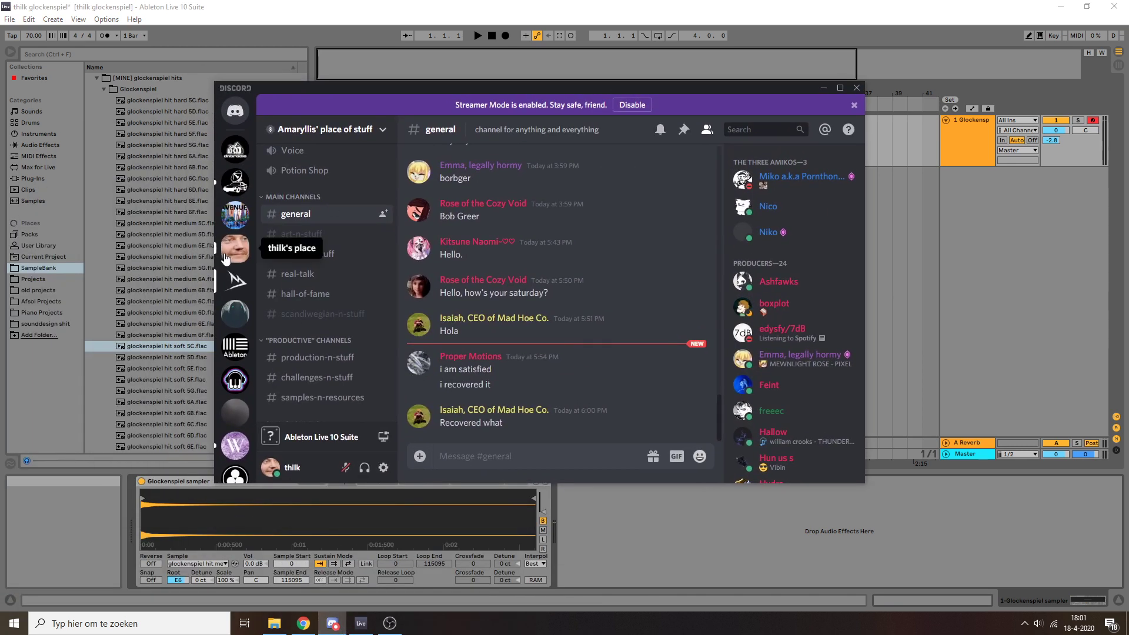
left_click(234, 248)
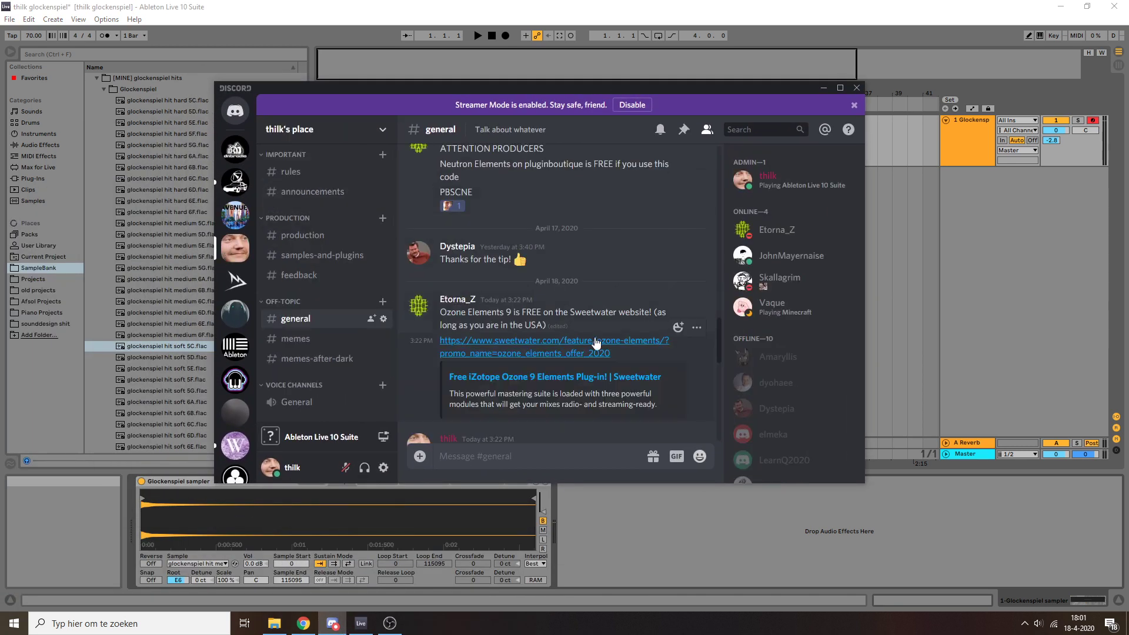
left_click_drag(452, 313, 590, 341)
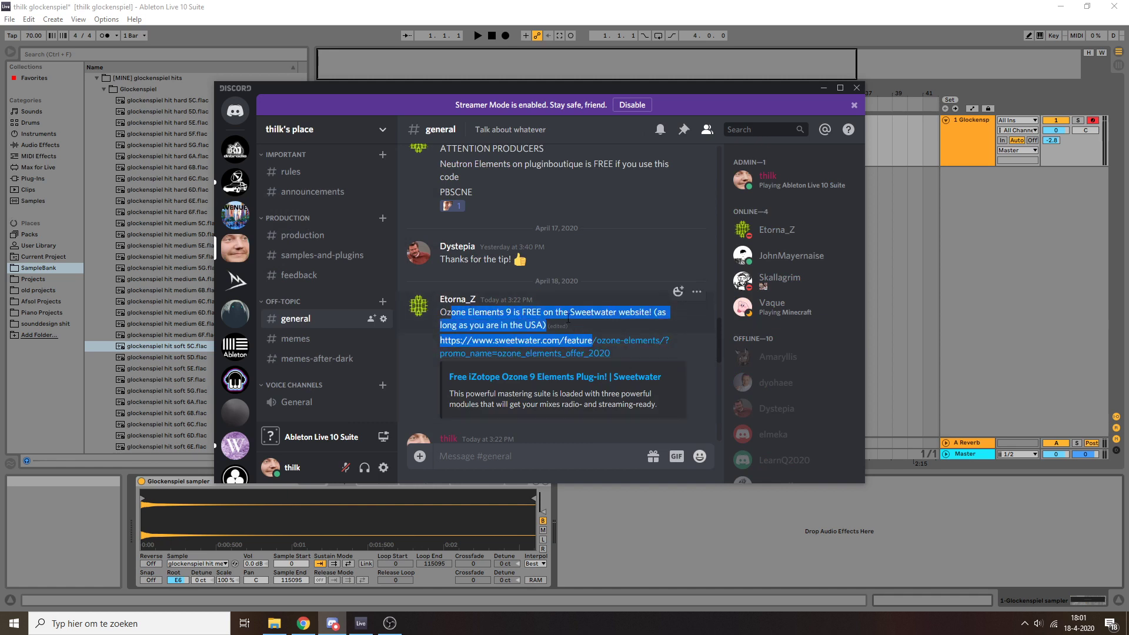
left_click(482, 310)
triple_click(481, 310)
left_click(525, 317)
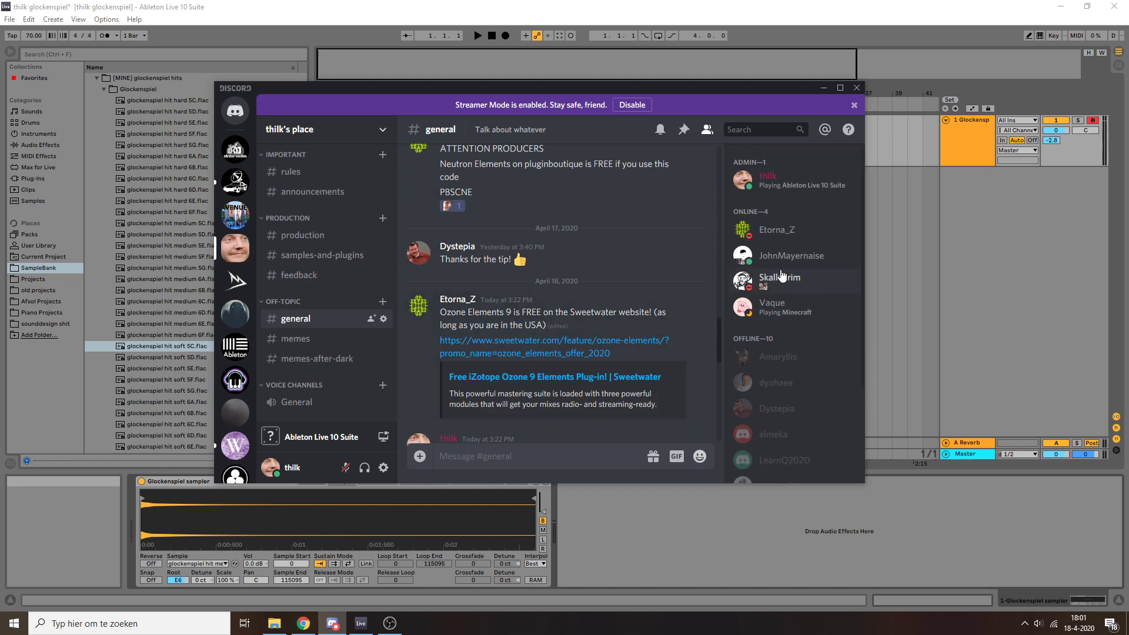
left_click(823, 88)
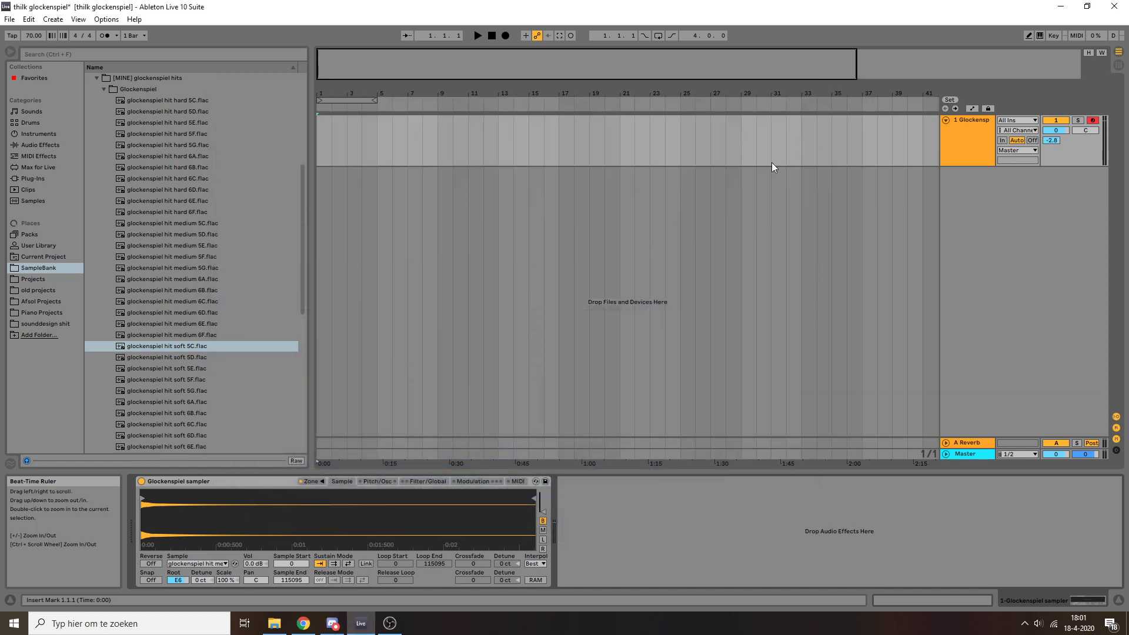